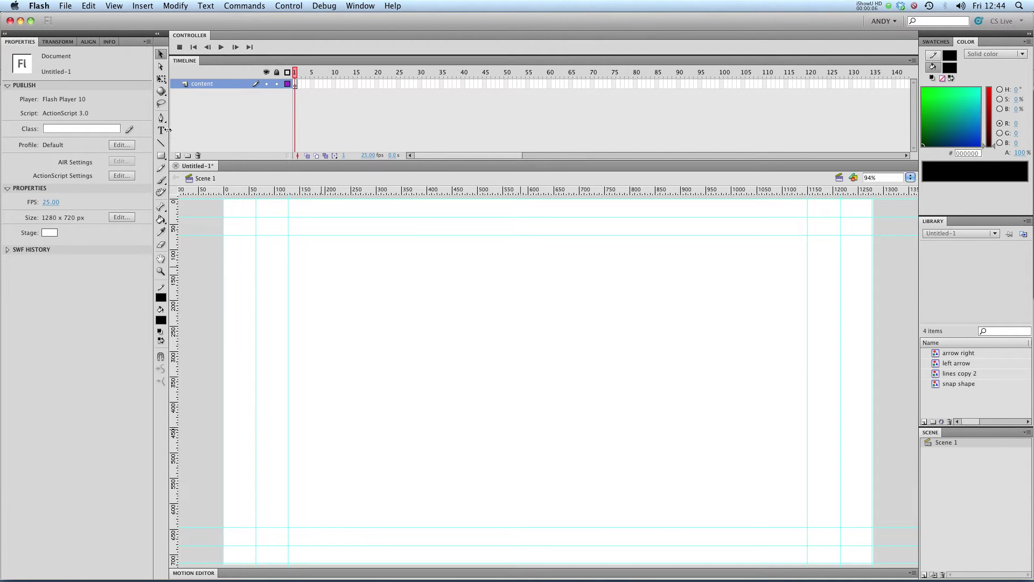
- With the Text tool, try the Classic Text engine's Static Text type, then return to TLF Text
{"action": "left_click", "coordinate": [161, 131]}
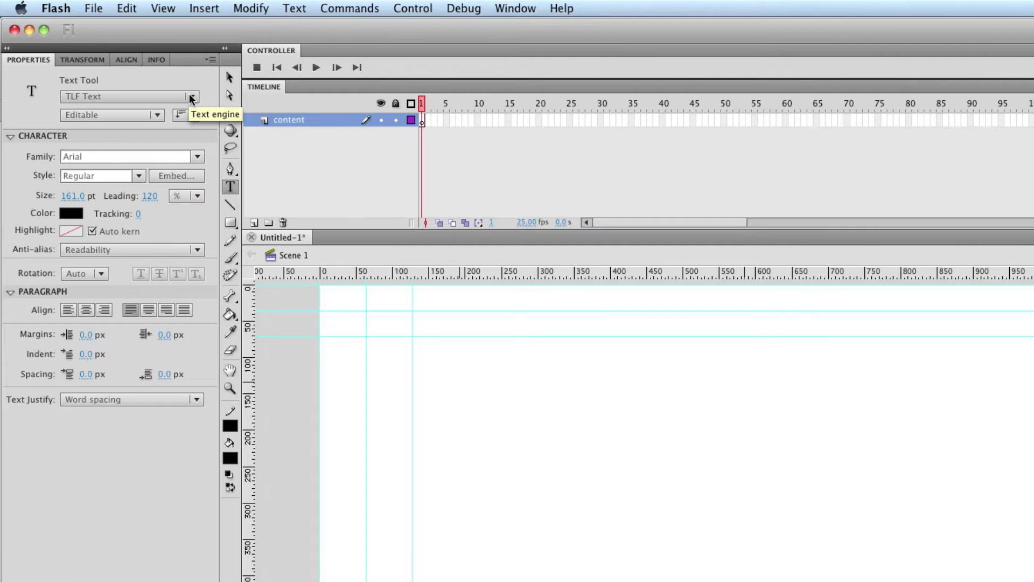
{"action": "left_click", "coordinate": [191, 98]}
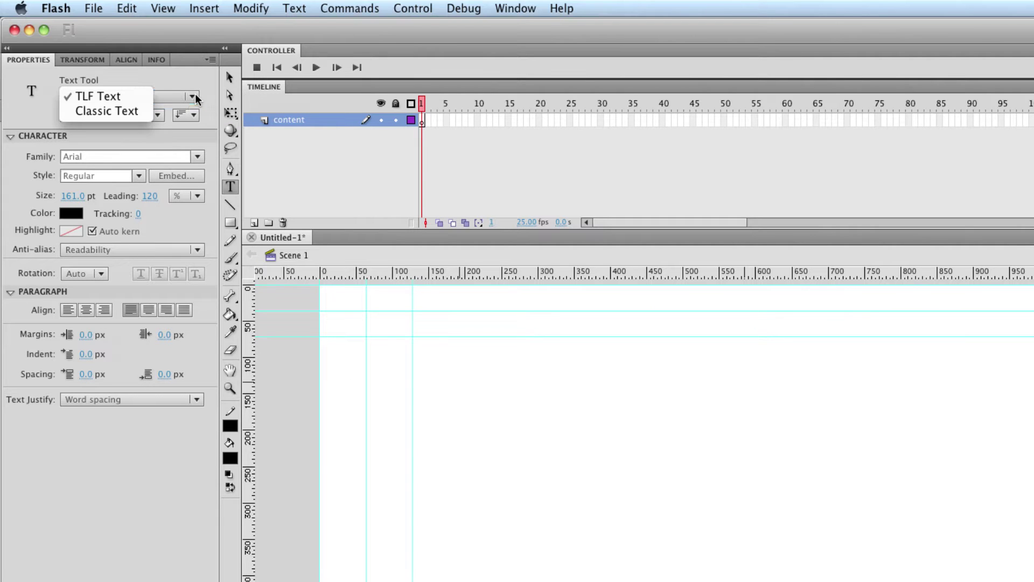
{"action": "left_click", "coordinate": [131, 111]}
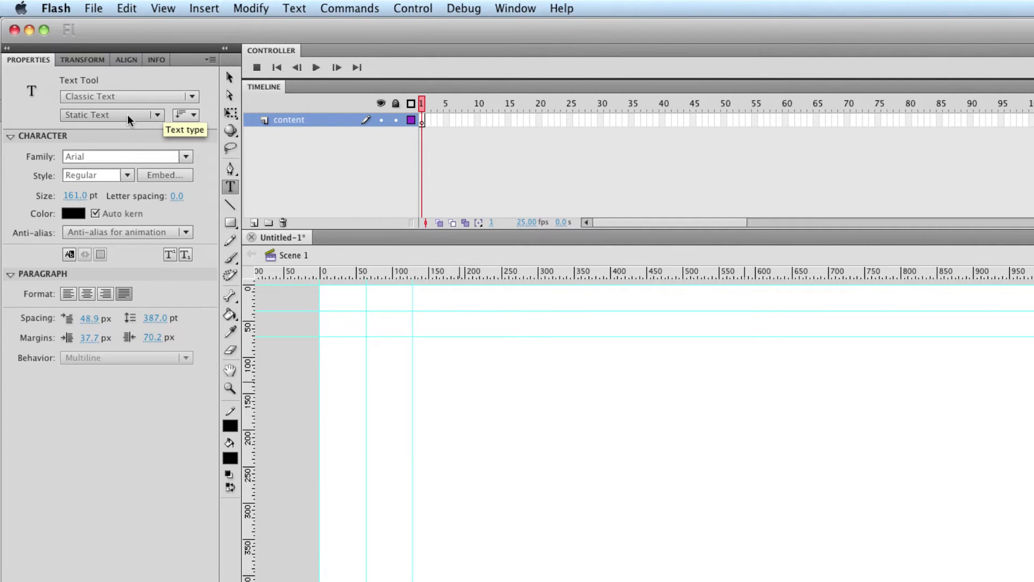
{"action": "left_click", "coordinate": [157, 115]}
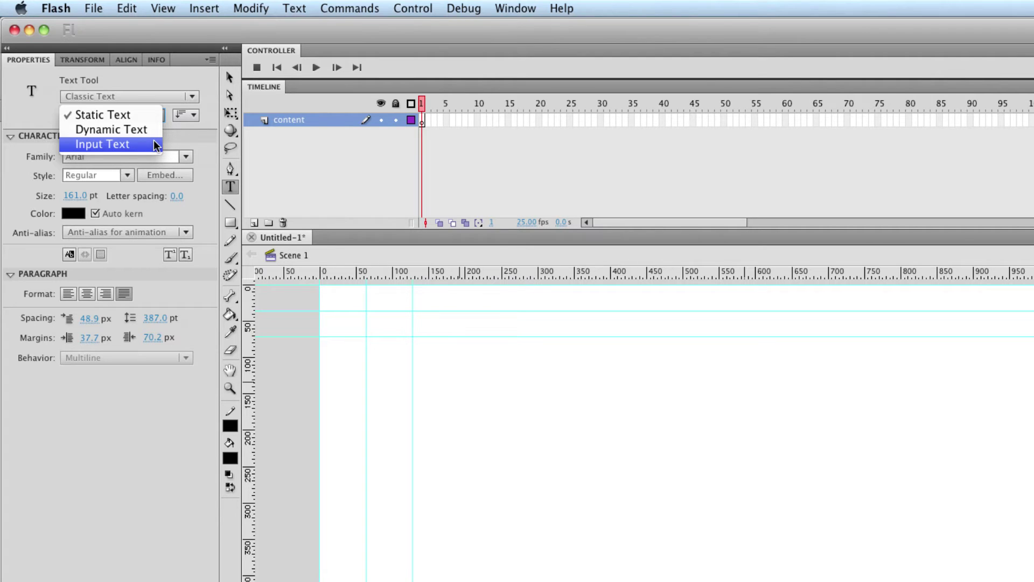
{"action": "left_click", "coordinate": [33, 114]}
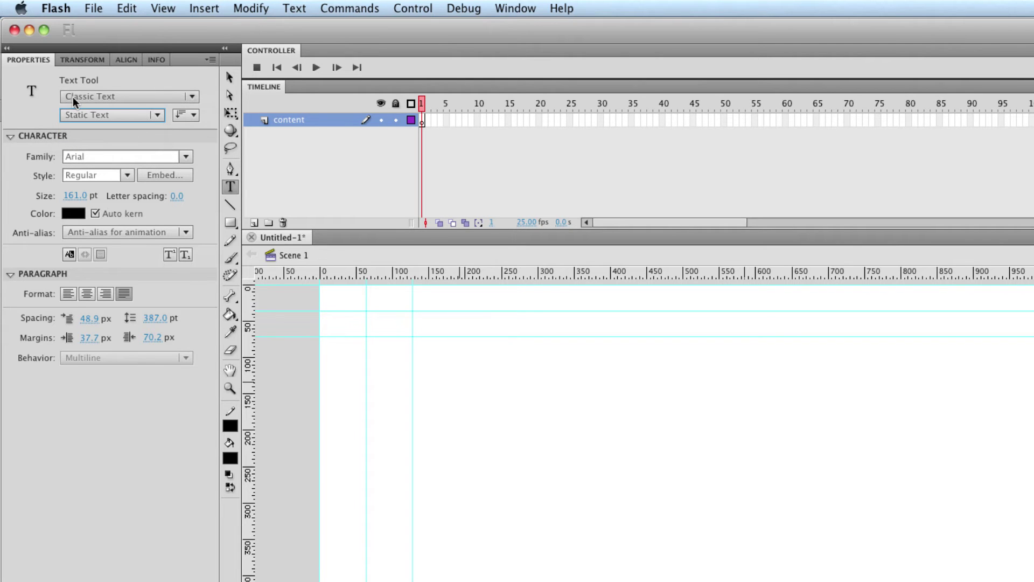
{"action": "left_click", "coordinate": [73, 96]}
{"action": "left_click", "coordinate": [73, 96]}
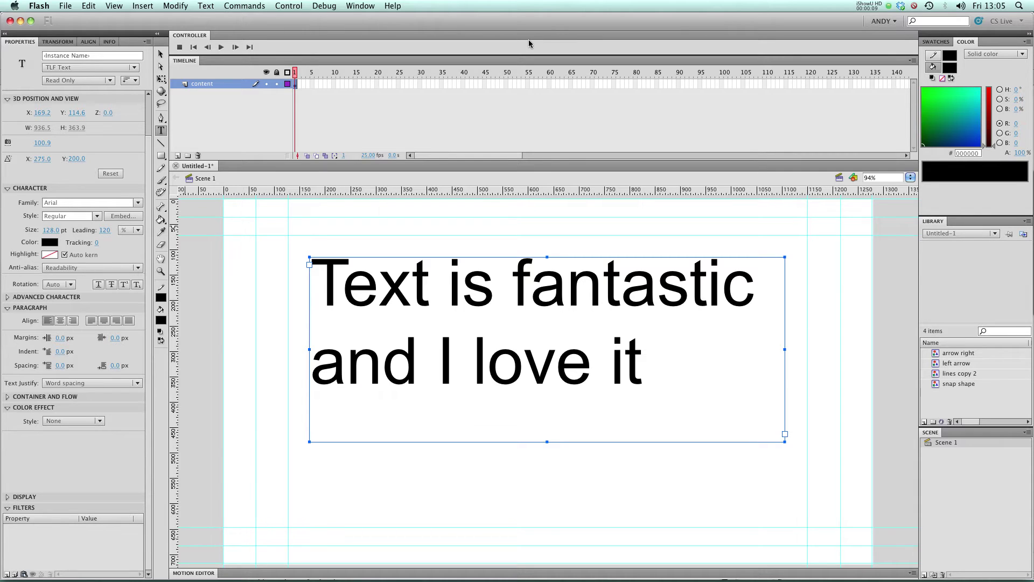
- Toggle the TLF text behaviour back and forth between Editable and Read Only
{"action": "left_click", "coordinate": [78, 79]}
{"action": "left_click", "coordinate": [78, 100]}
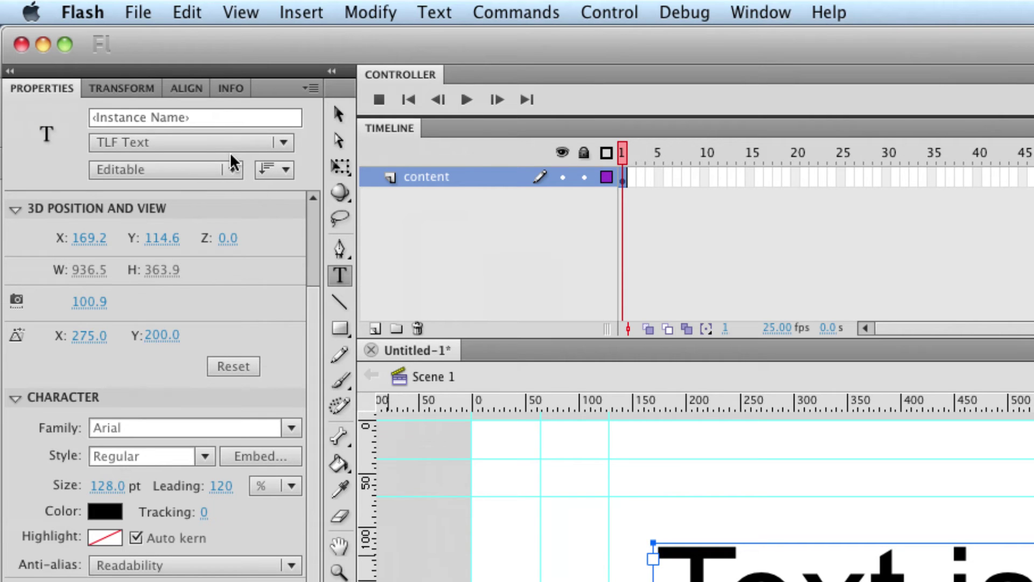
{"action": "left_click", "coordinate": [235, 170]}
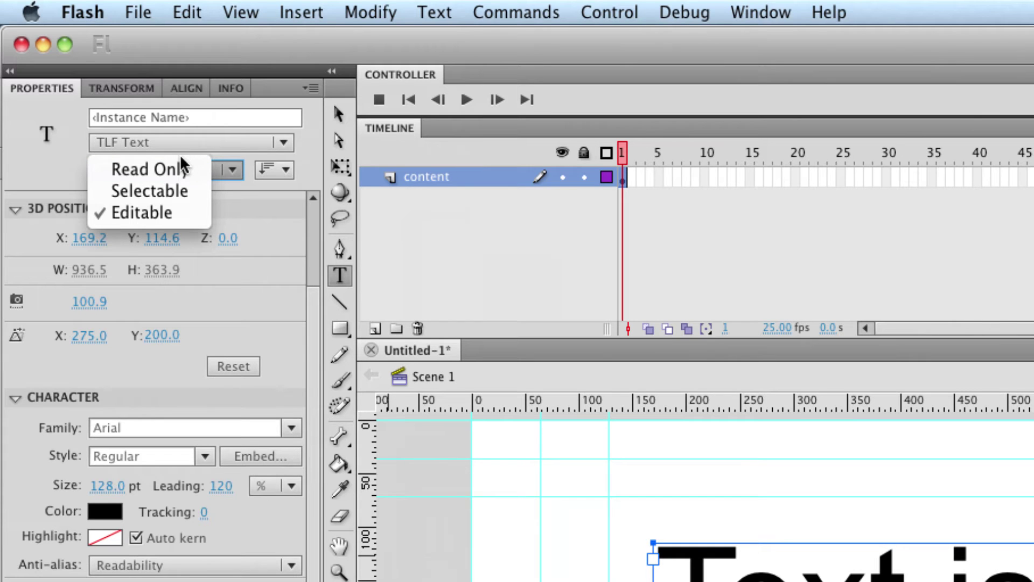
{"action": "left_click", "coordinate": [186, 169]}
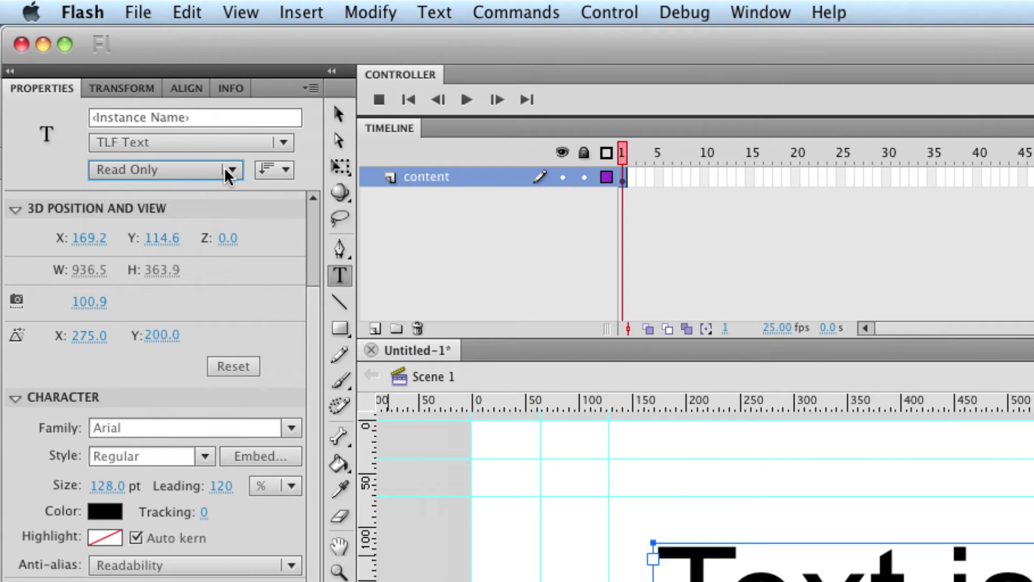
{"action": "left_click", "coordinate": [230, 170]}
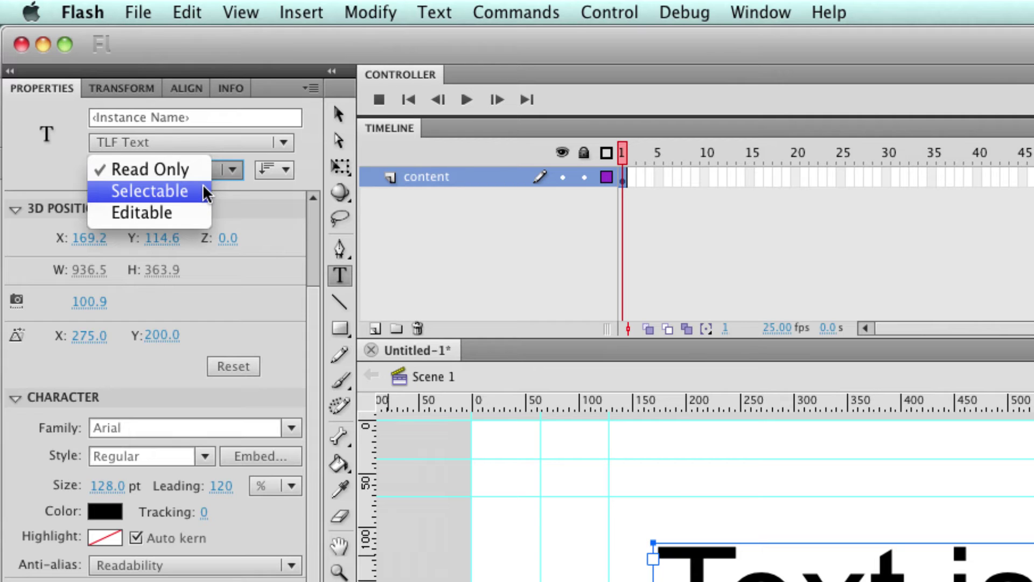
{"action": "left_click", "coordinate": [199, 212]}
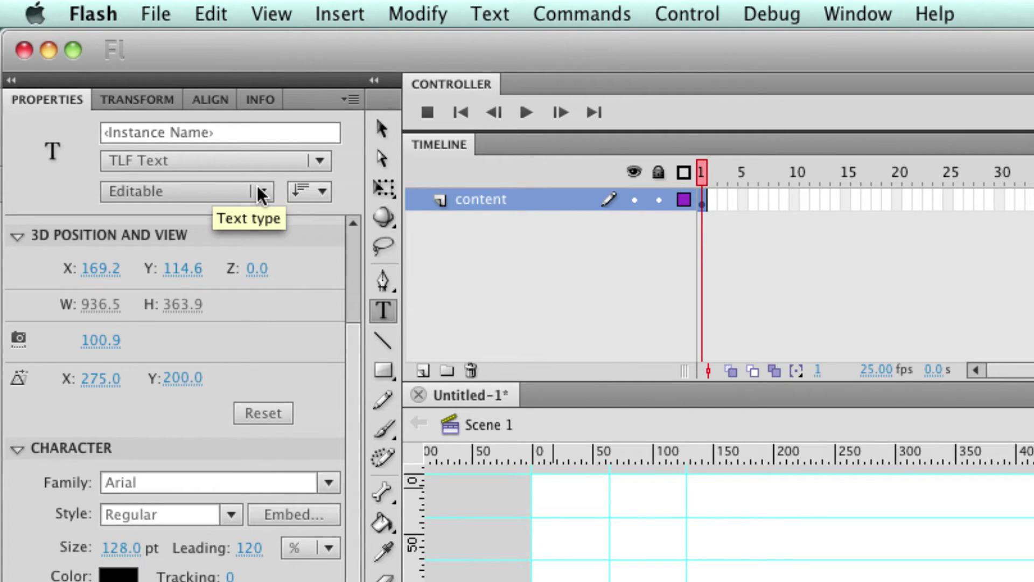
{"action": "left_click", "coordinate": [257, 185]}
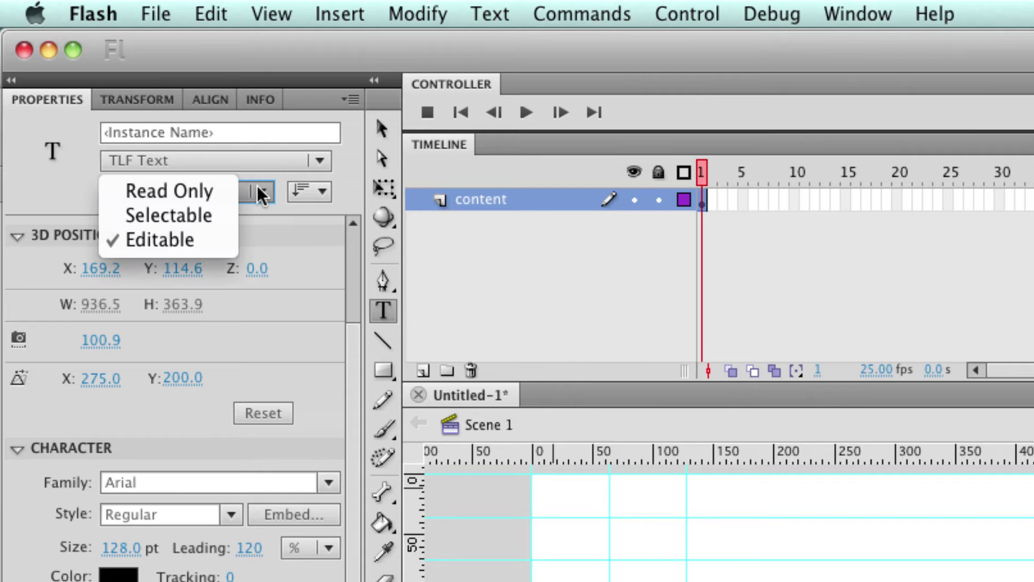
{"action": "left_click", "coordinate": [190, 191]}
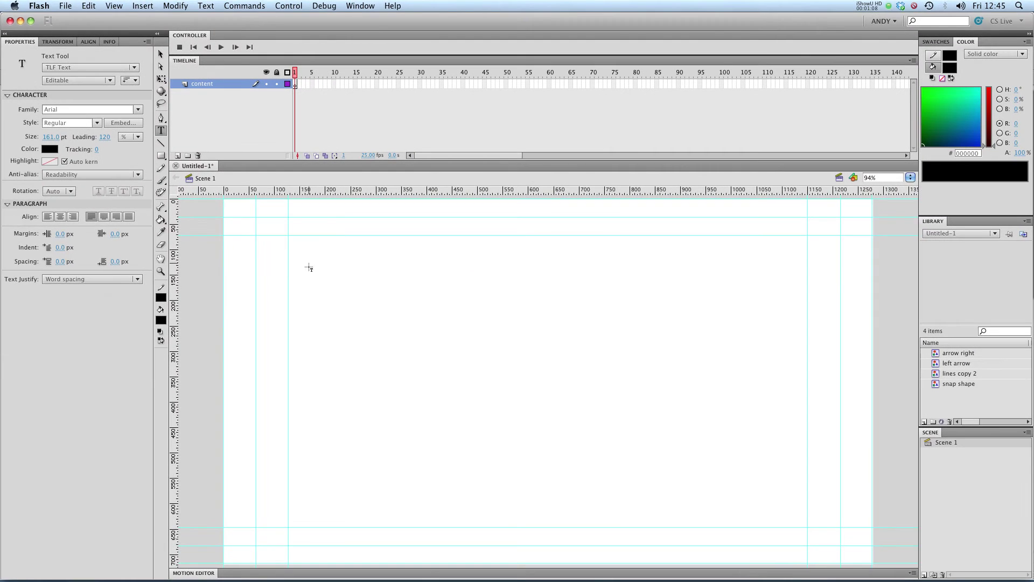
- Type 'Text' in a new text box, move it up and right, and set its size to 128 pt
{"action": "left_click", "coordinate": [345, 362]}
{"action": "type", "text": "Text"}
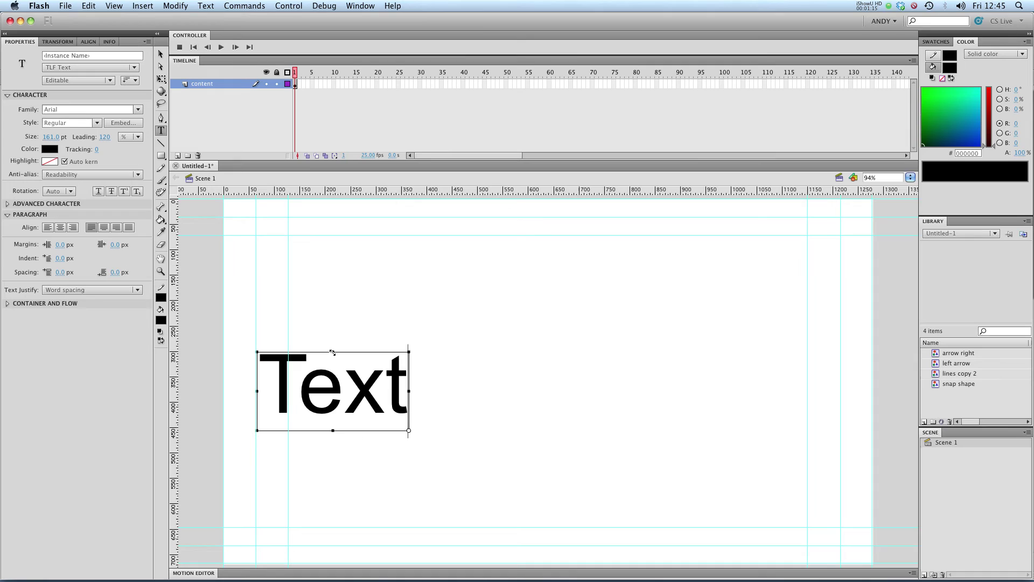
{"action": "left_click", "coordinate": [159, 55]}
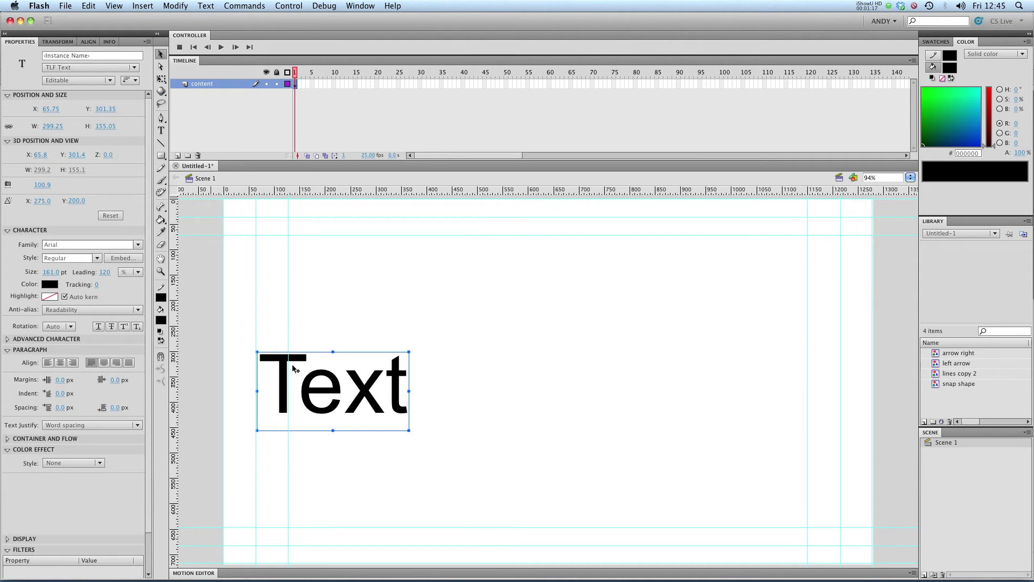
{"action": "left_click_drag", "start_coordinate": [292, 360], "coordinate": [330, 265]}
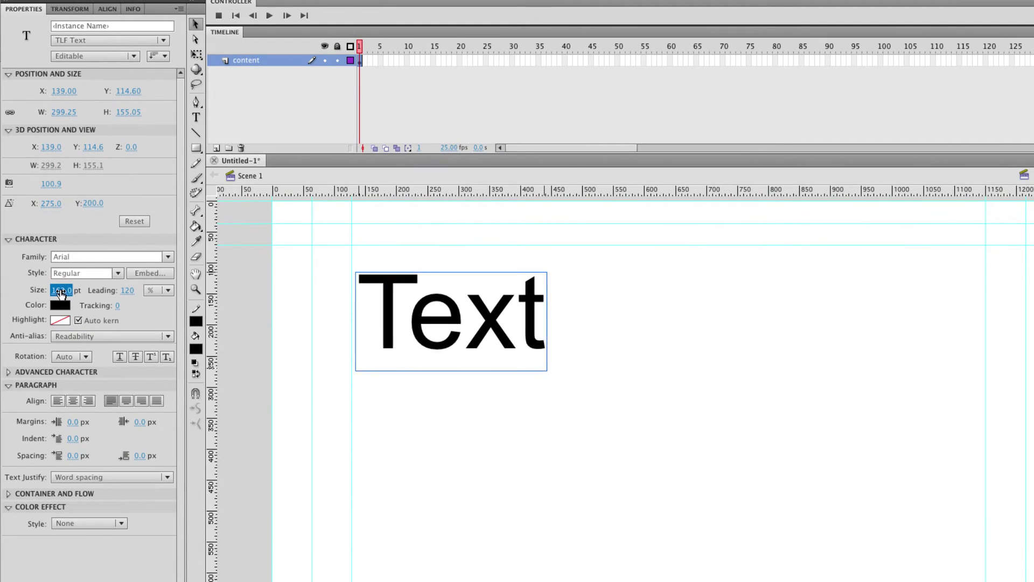
{"action": "mouse_move", "coordinate": [56, 294]}
{"action": "left_mouse_down"}
{"action": "mouse_move", "coordinate": [97, 294]}
{"action": "mouse_move", "coordinate": [60, 291]}
{"action": "left_mouse_up"}
{"action": "type", "text": "64"}
{"action": "key", "text": "Return"}
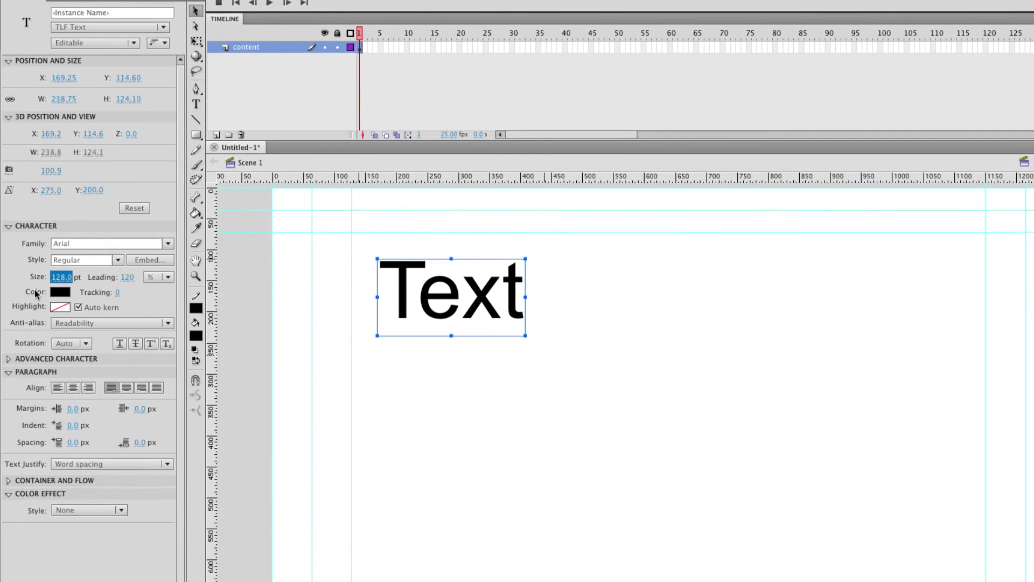
- Try green as the text colour, then switch anti-aliasing to Animation and back to Readability
{"action": "left_click", "coordinate": [60, 304]}
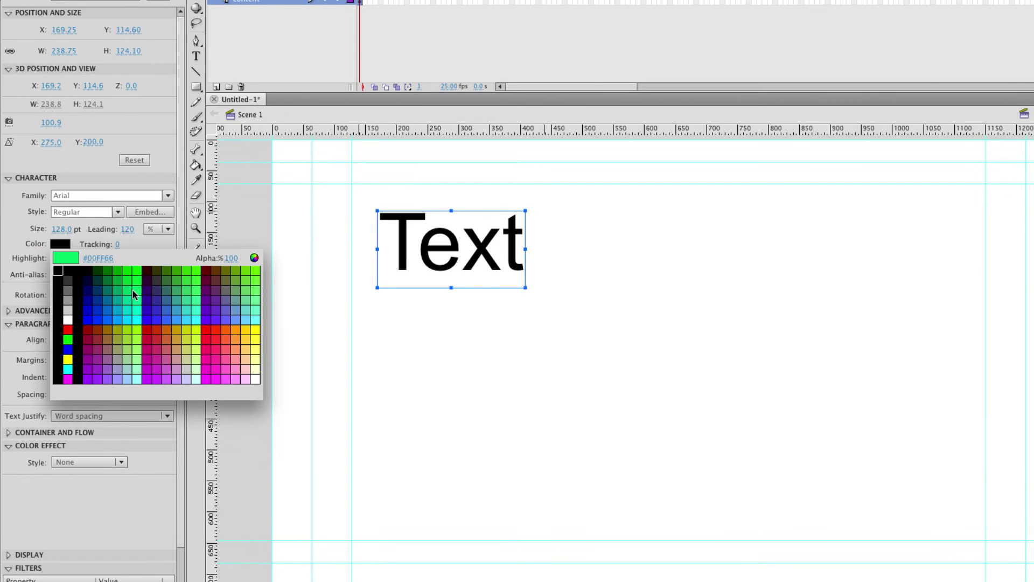
{"action": "left_click", "coordinate": [133, 289]}
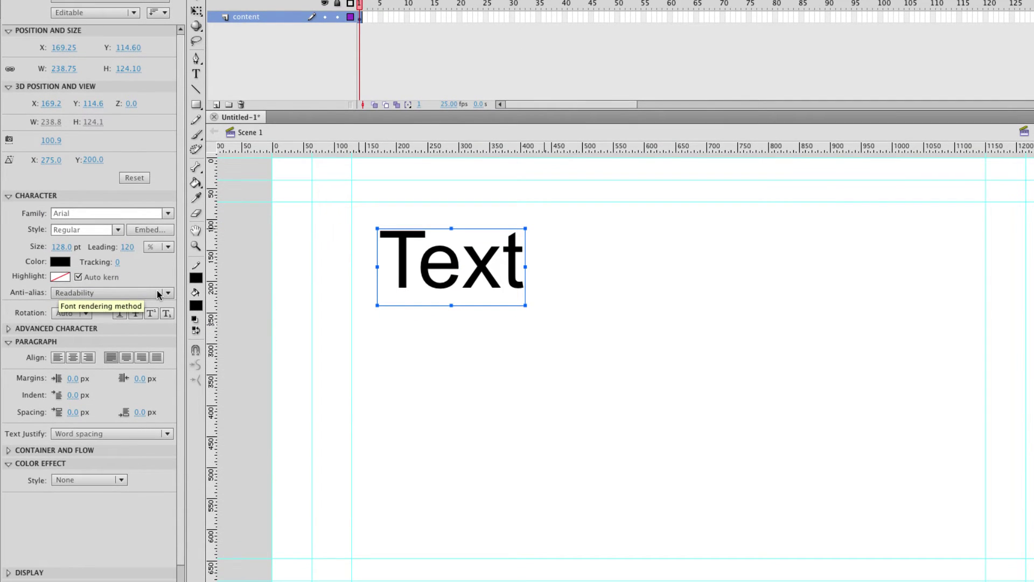
{"action": "left_click", "coordinate": [157, 290]}
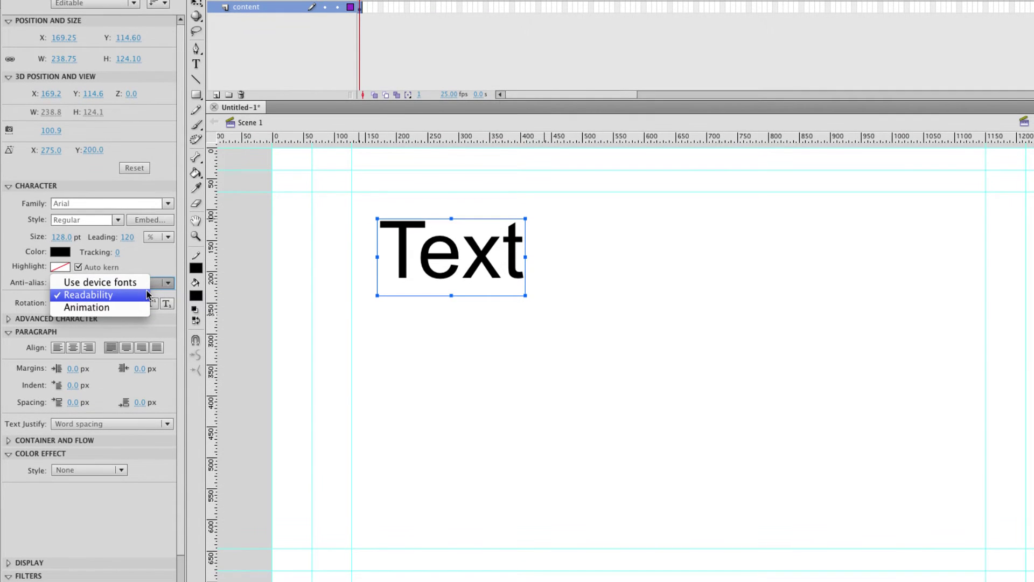
{"action": "left_click", "coordinate": [147, 308]}
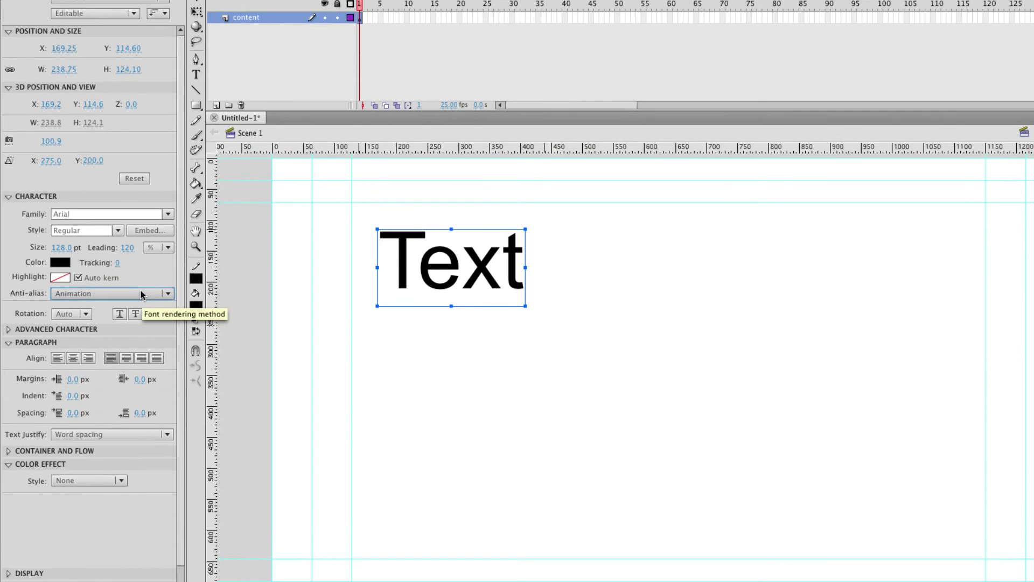
{"action": "left_click", "coordinate": [143, 268]}
{"action": "left_click", "coordinate": [142, 294]}
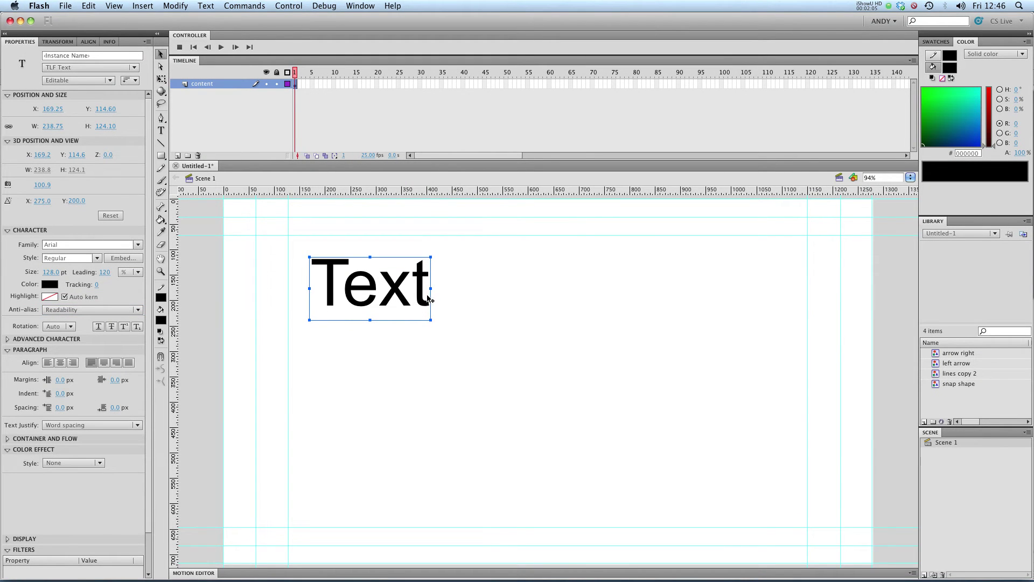
- Widen the text box and add 'is fantastic and I love it' after the word Text
{"action": "left_click", "coordinate": [162, 130]}
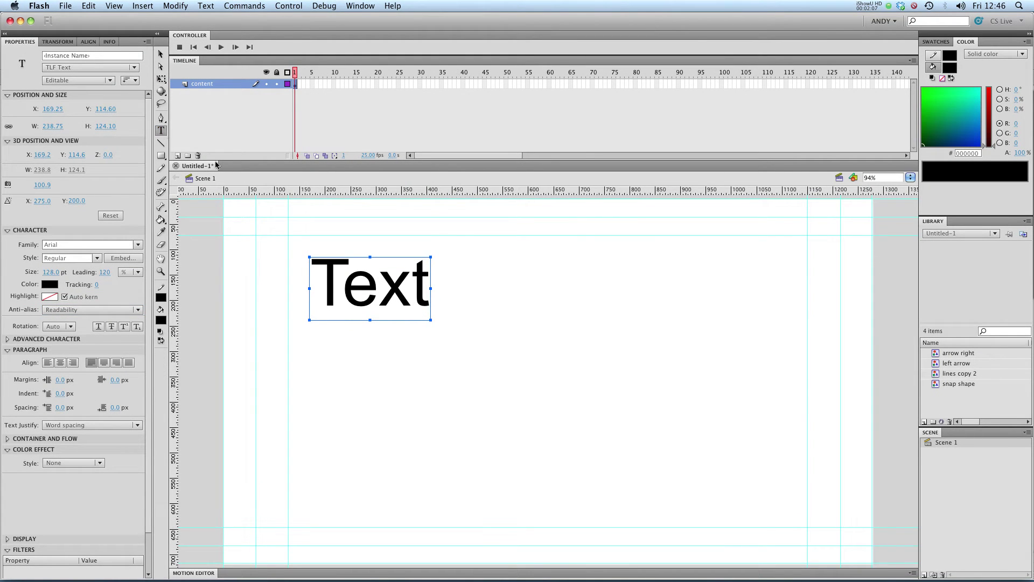
{"action": "double_click", "coordinate": [429, 300]}
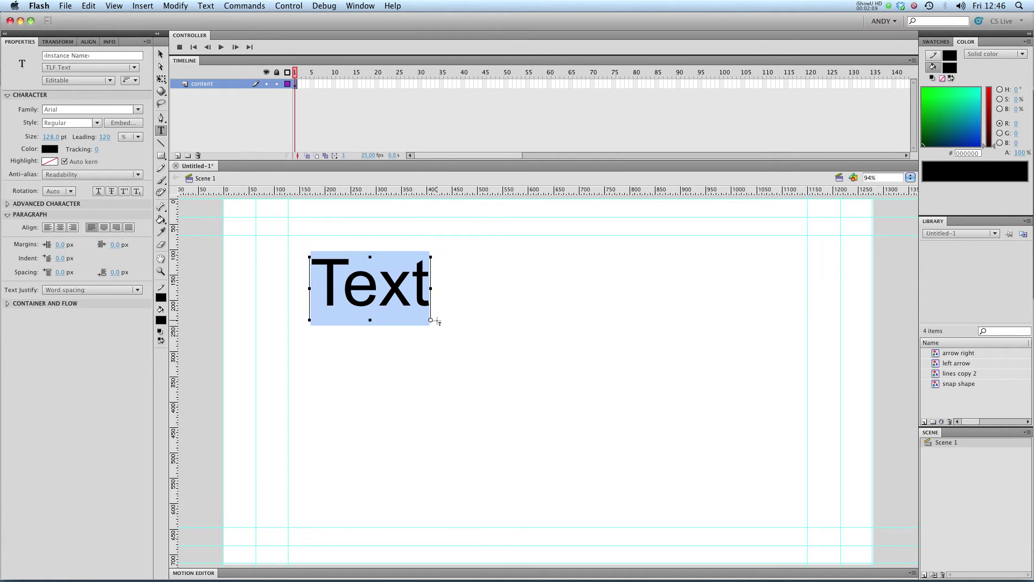
{"action": "left_click_drag", "start_coordinate": [430, 321], "coordinate": [770, 358]}
{"action": "left_click", "coordinate": [628, 326]}
{"action": "type", "text": "u"}
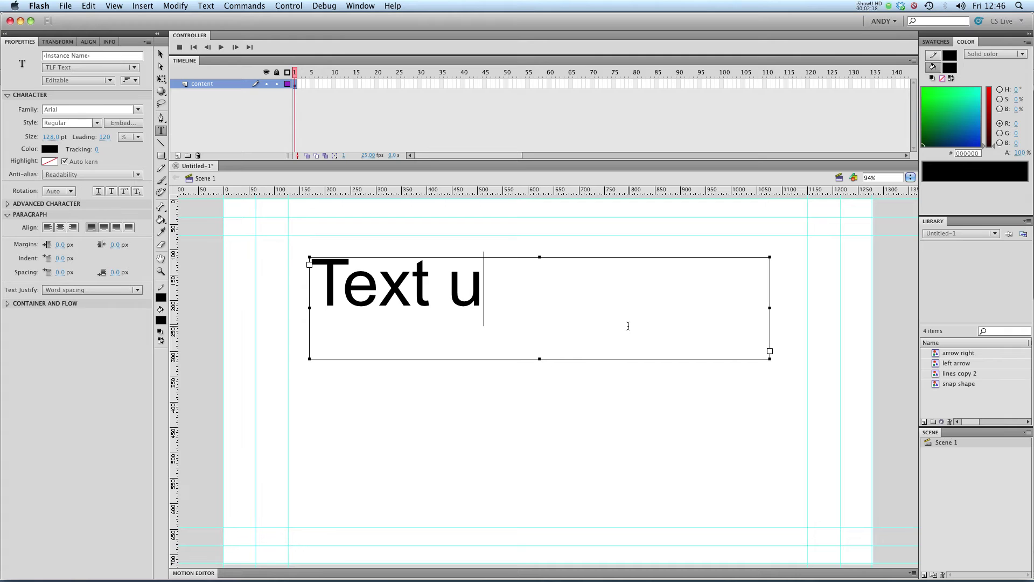
{"action": "key", "text": "BackSpace"}
{"action": "type", "text": "is"}
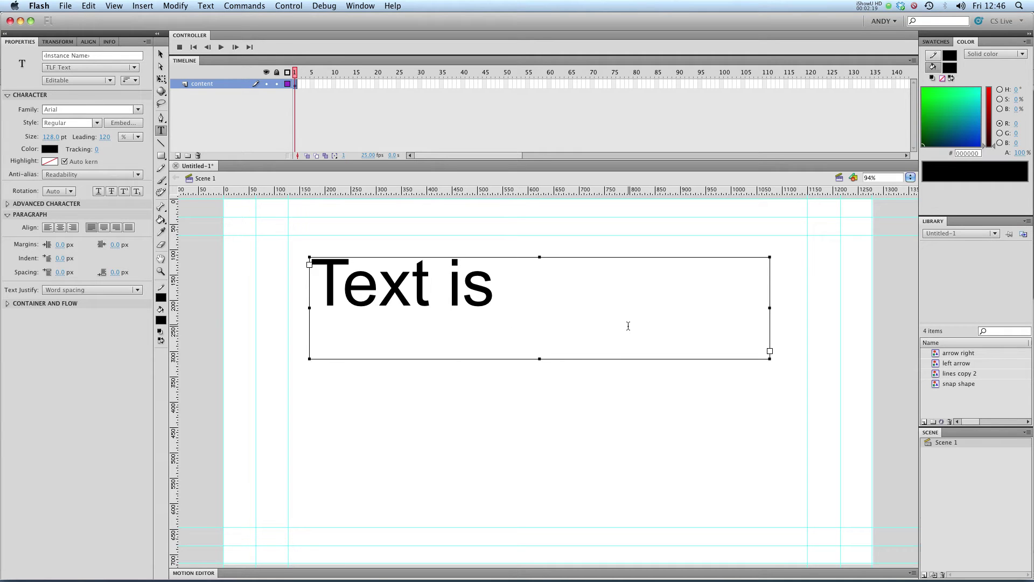
{"action": "type", "text": " fantastic"}
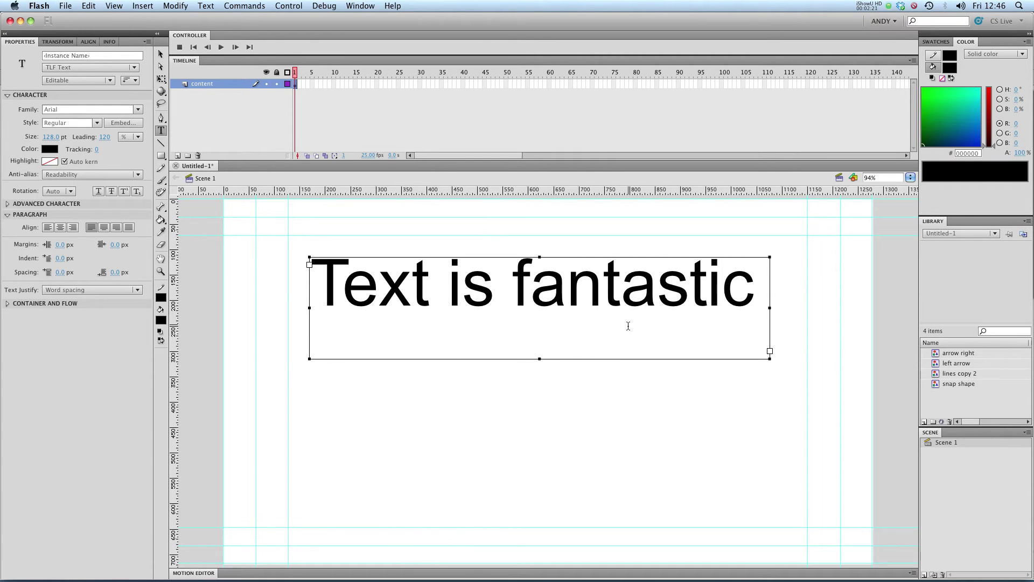
{"action": "type", "text": " and I l"}
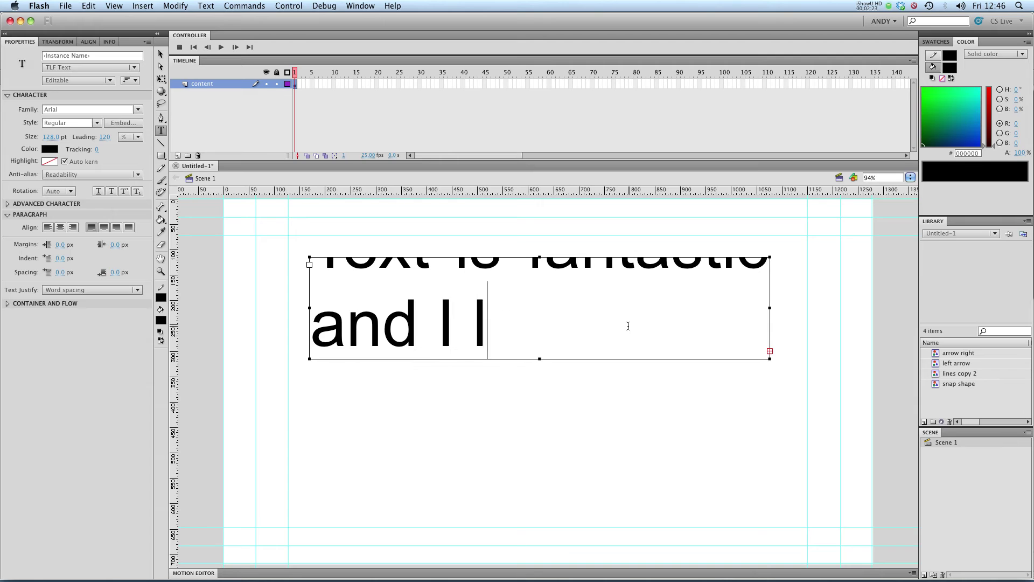
{"action": "type", "text": "ove it"}
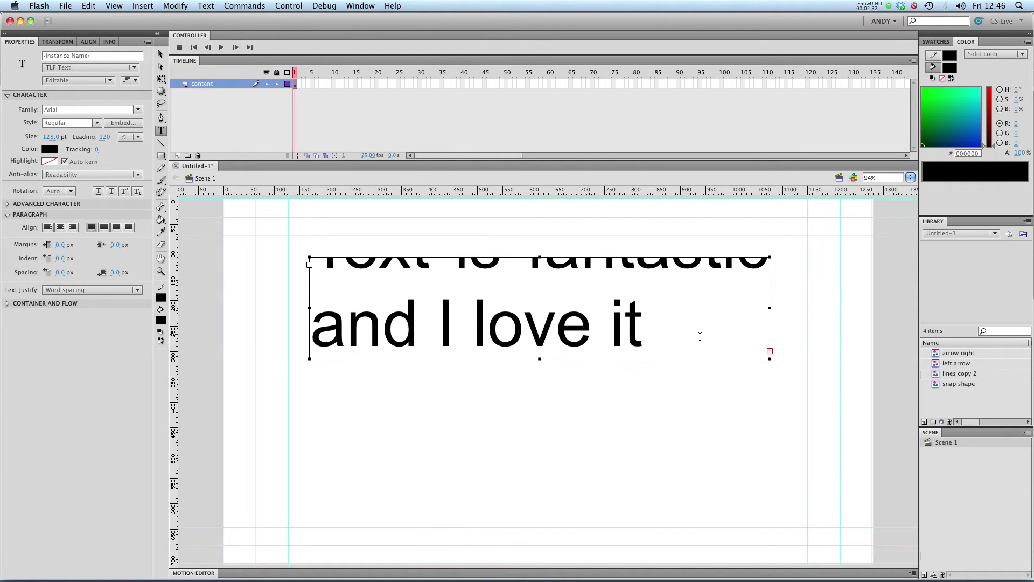
- Resize the text box so both lines fit, then select all its text
{"action": "left_click_drag", "start_coordinate": [770, 358], "coordinate": [776, 459]}
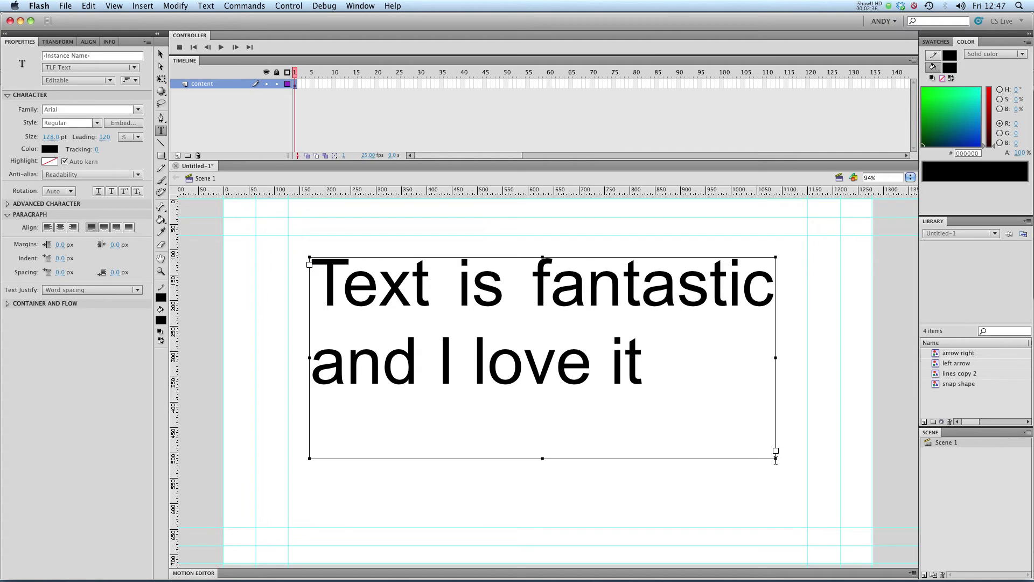
{"action": "left_click_drag", "start_coordinate": [776, 459], "coordinate": [785, 442]}
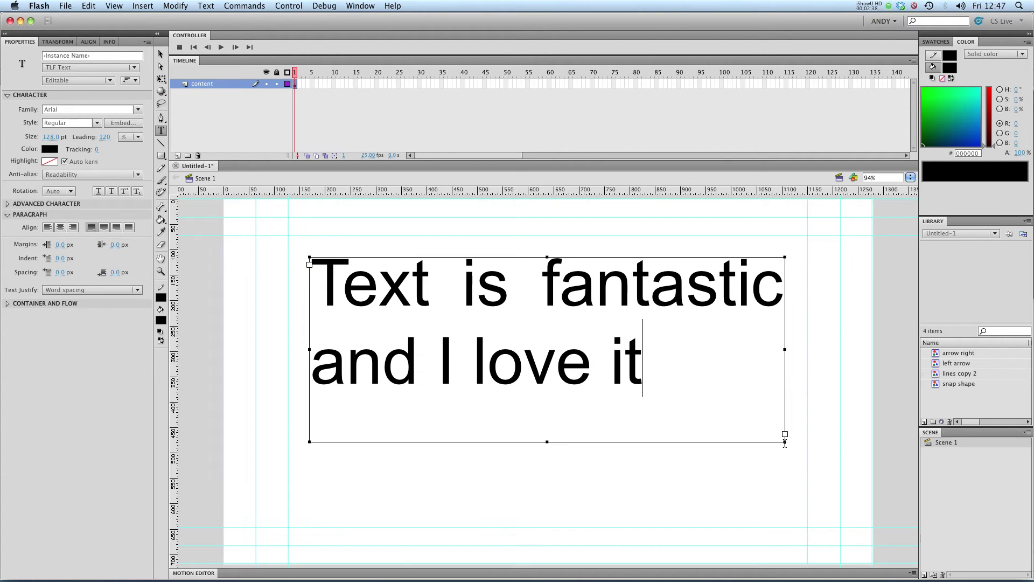
{"action": "left_click_drag", "start_coordinate": [667, 362], "coordinate": [293, 289]}
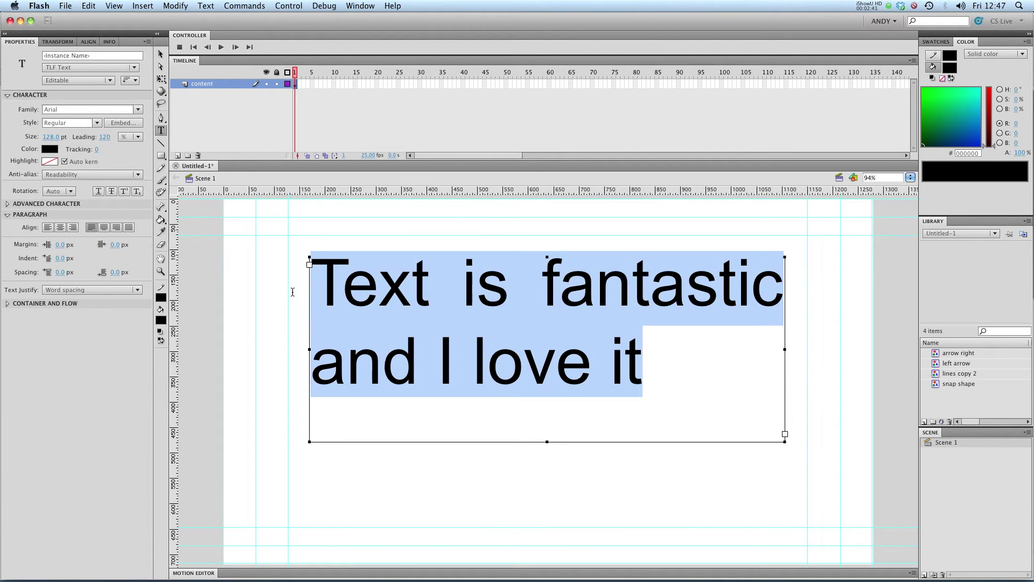
- Try each justify option: last line centered, left, right, and all lines justified
{"action": "left_click", "coordinate": [106, 229]}
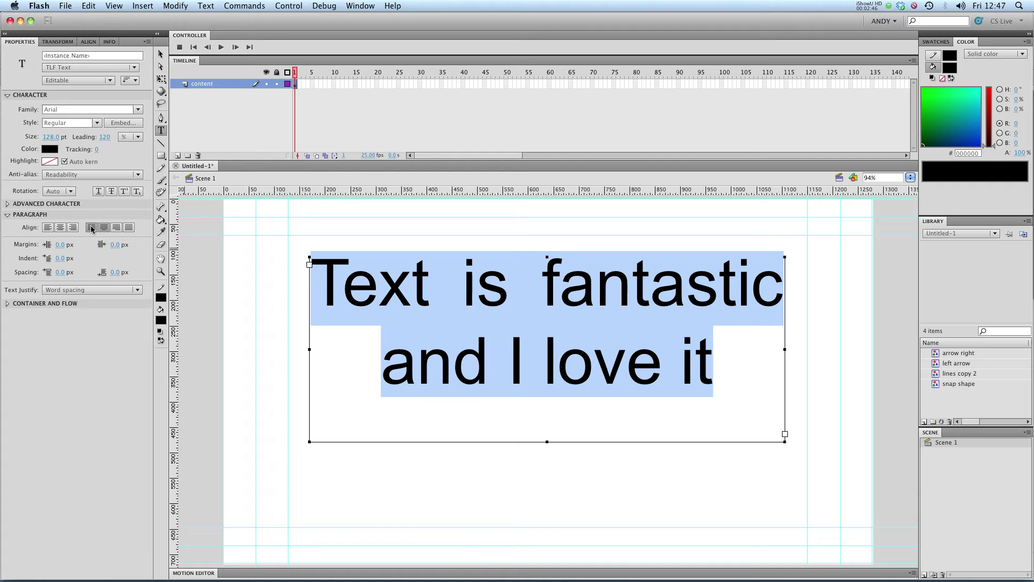
{"action": "left_click", "coordinate": [92, 229]}
{"action": "left_click", "coordinate": [117, 228]}
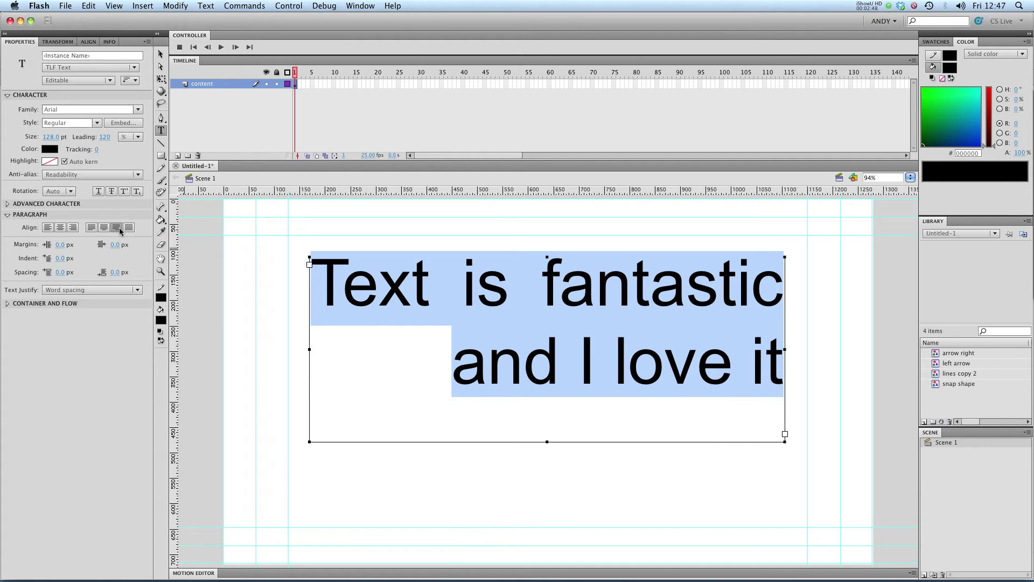
{"action": "left_click", "coordinate": [129, 228]}
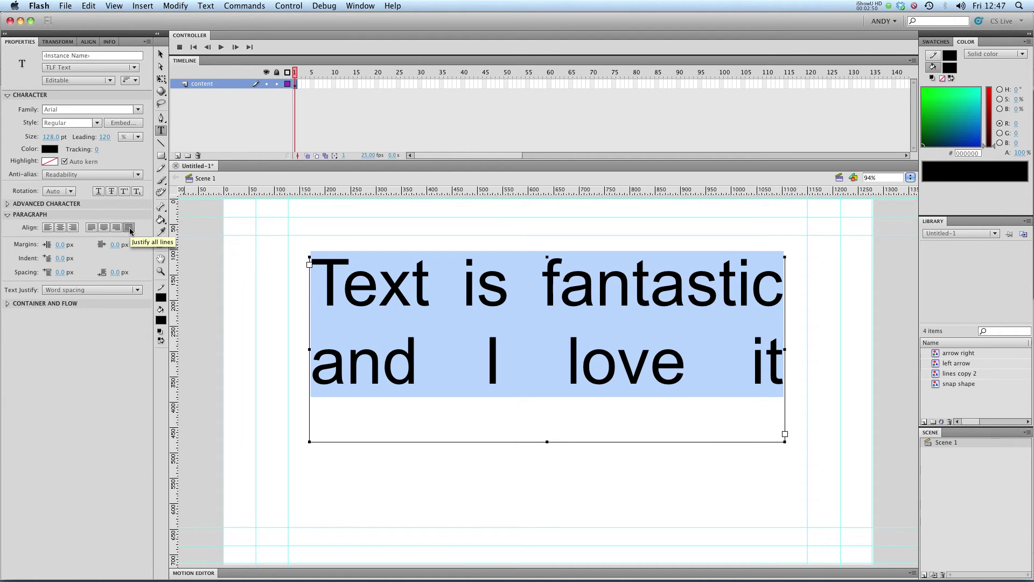
- Try left, center and right alignment, settle on Align to start, and reset the left margin to 0.0 px
{"action": "left_click", "coordinate": [51, 230]}
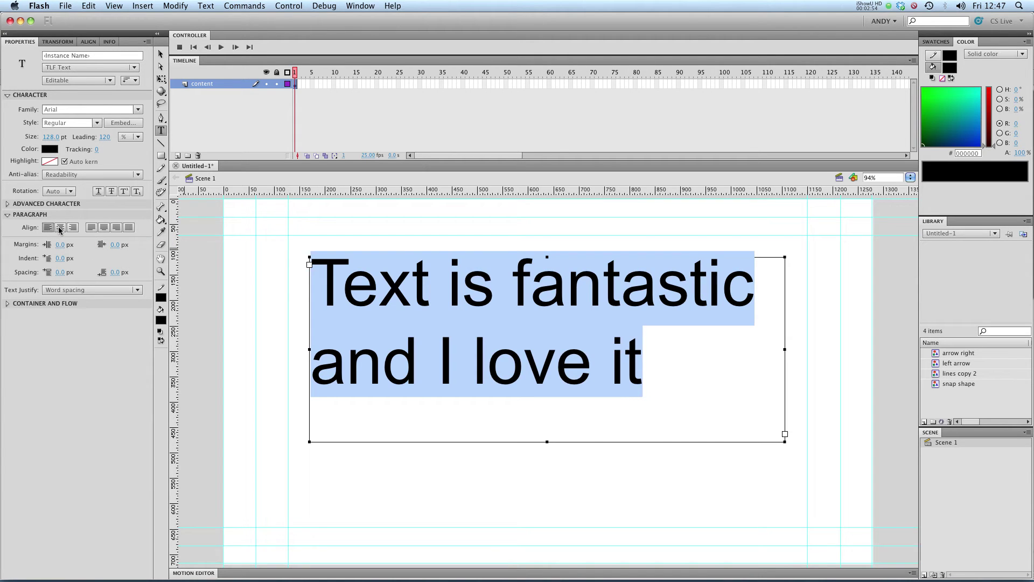
{"action": "left_click", "coordinate": [62, 229]}
{"action": "left_click", "coordinate": [72, 227]}
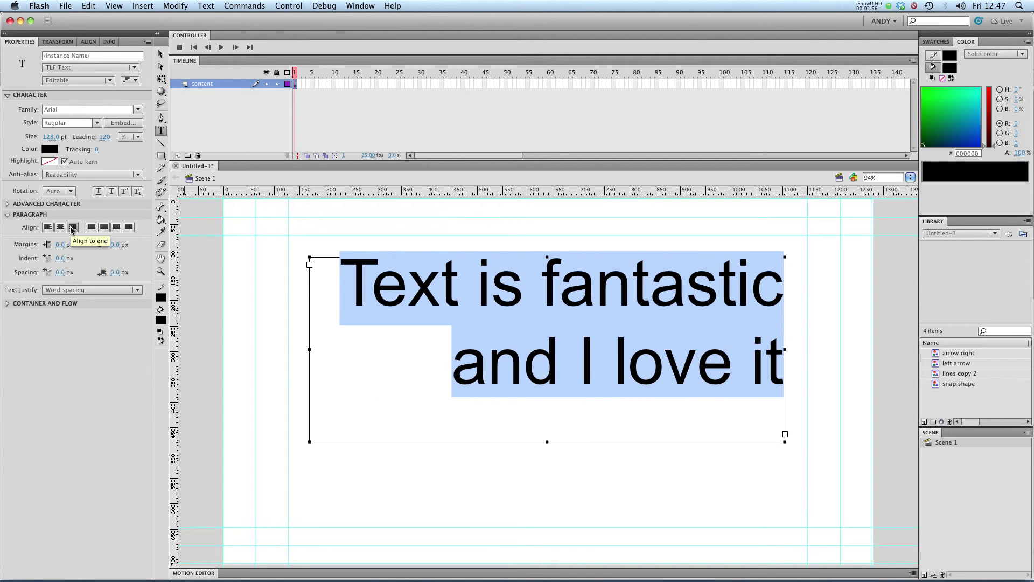
{"action": "left_click", "coordinate": [48, 229]}
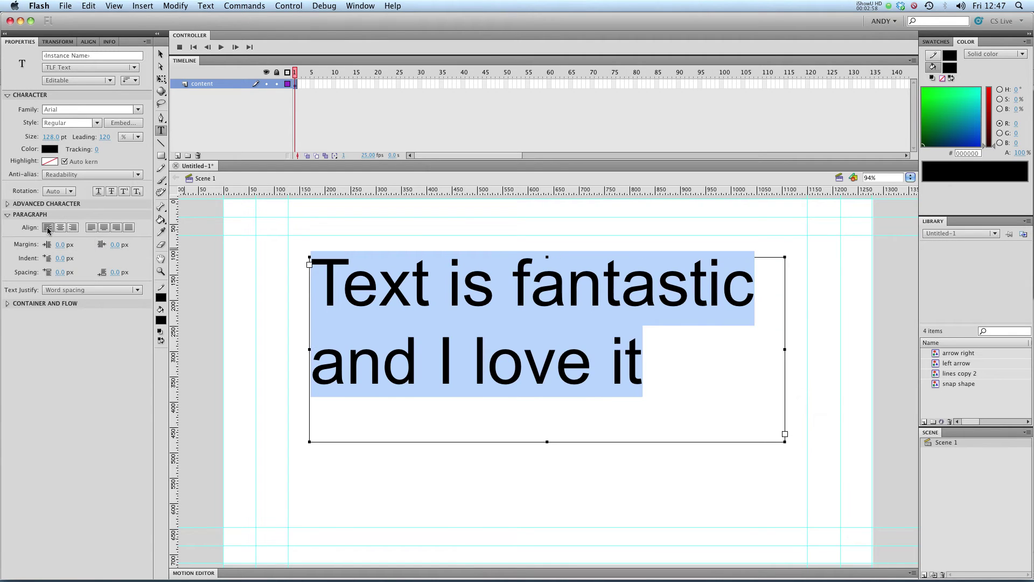
{"action": "left_click_drag", "start_coordinate": [61, 246], "coordinate": [124, 253]}
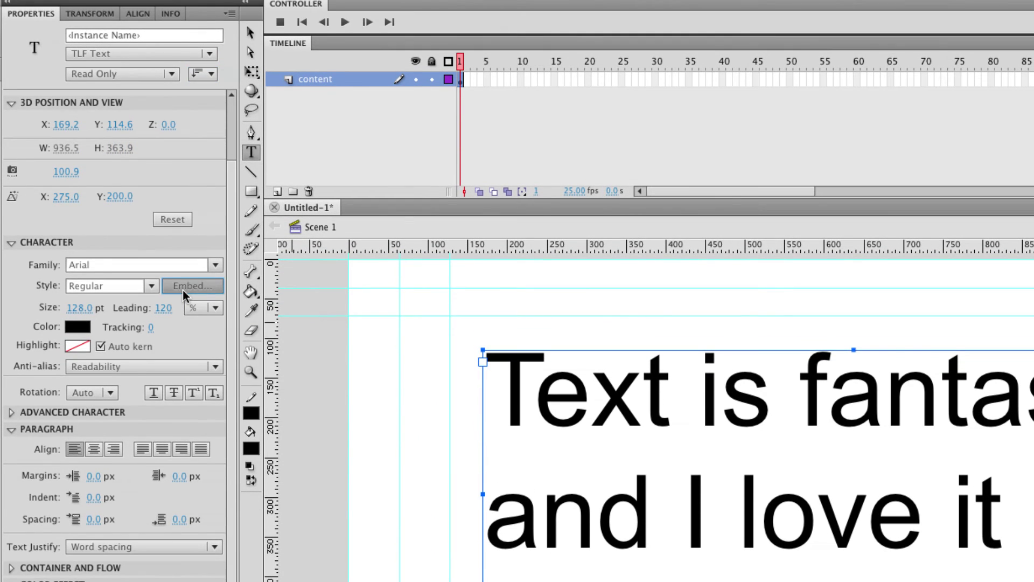
{"action": "left_click", "coordinate": [183, 278]}
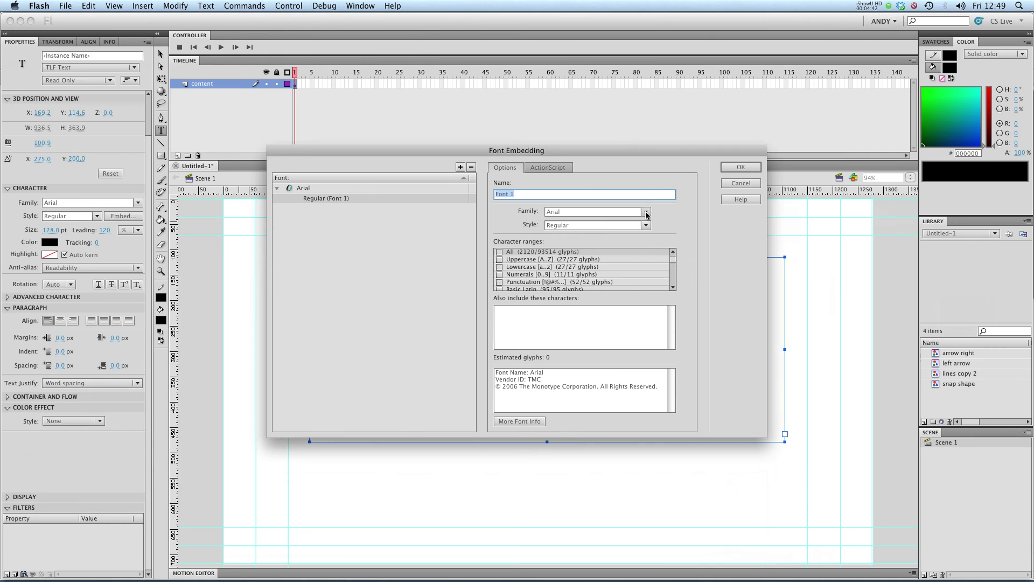
{"action": "left_click", "coordinate": [647, 212]}
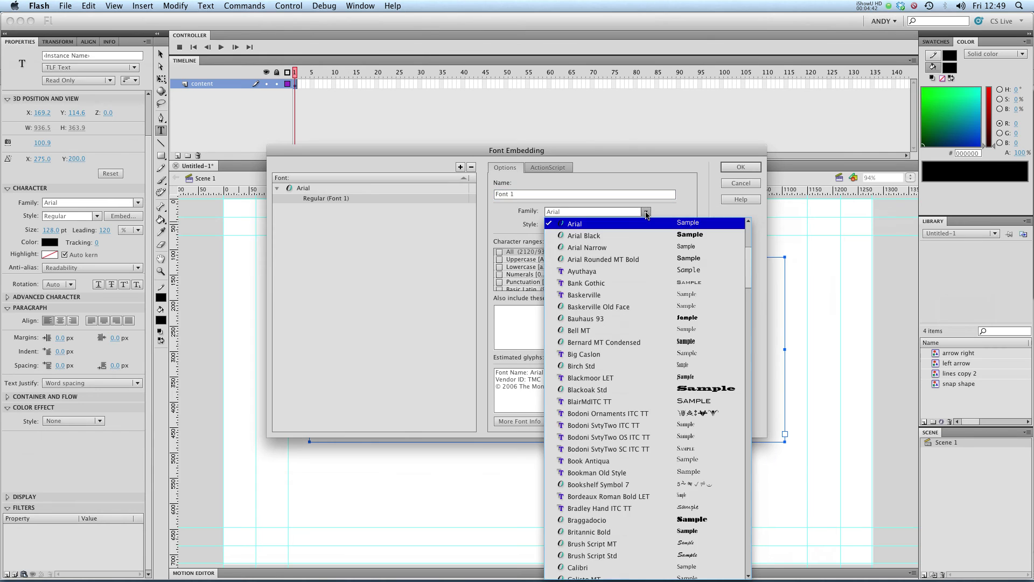
{"action": "left_click", "coordinate": [620, 223]}
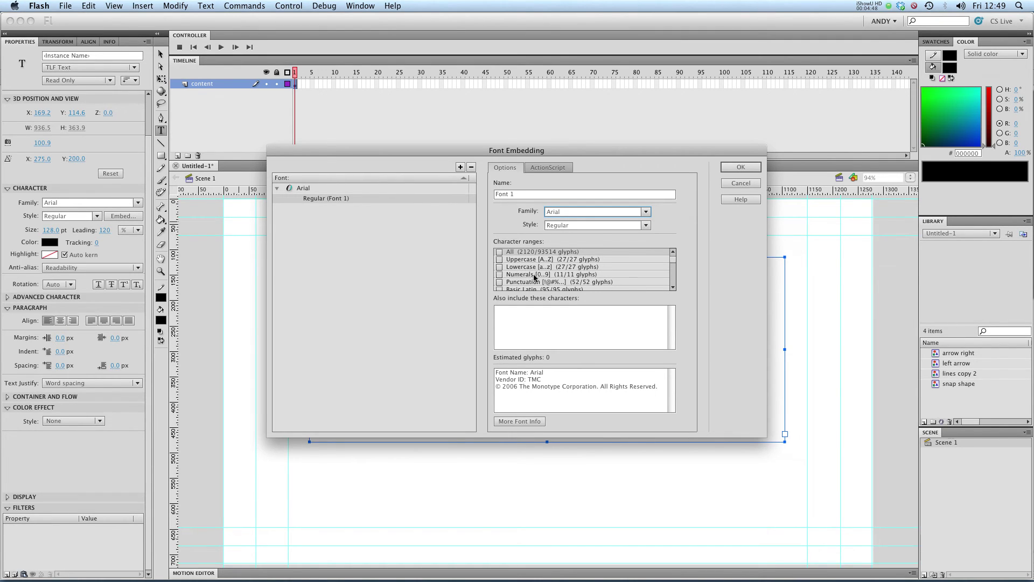
{"action": "left_click", "coordinate": [674, 287]}
{"action": "left_click", "coordinate": [673, 252]}
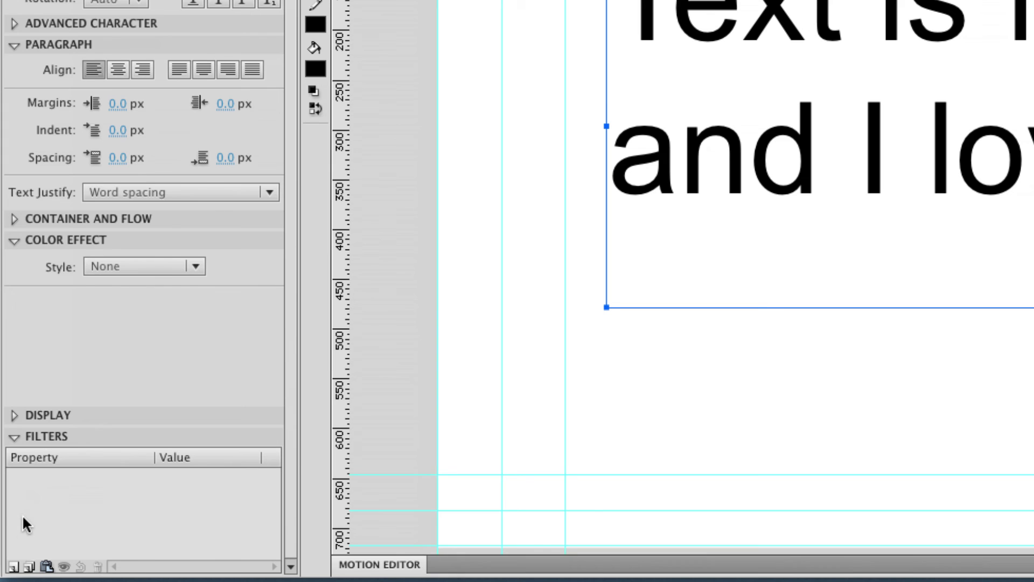
- Add a Blur filter, set Blur X and Y to 22.9 px, and choose High quality
{"action": "left_click", "coordinate": [13, 566]}
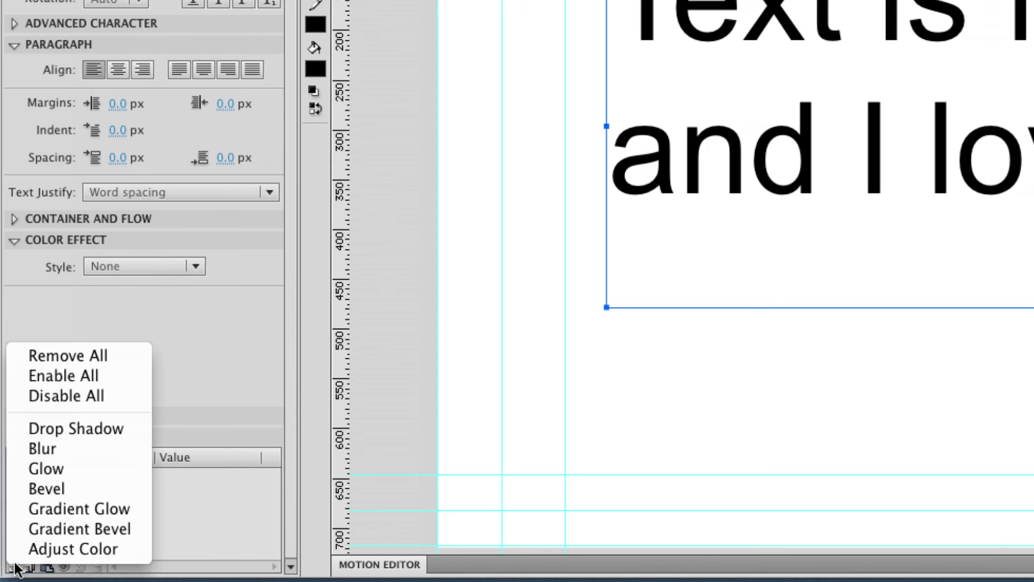
{"action": "left_click", "coordinate": [50, 451]}
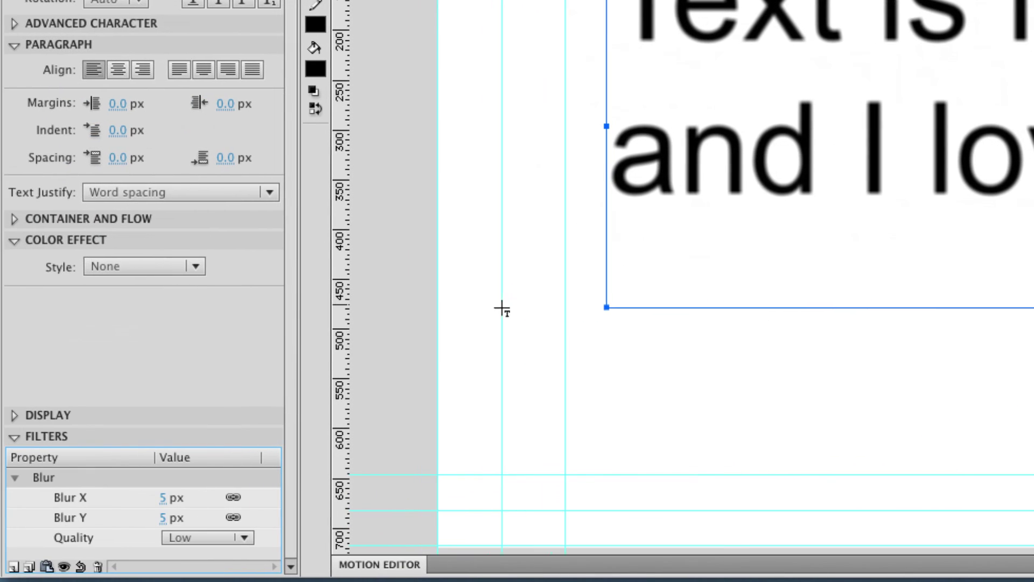
{"action": "left_click_drag", "start_coordinate": [163, 501], "coordinate": [186, 503]}
{"action": "left_click", "coordinate": [204, 536]}
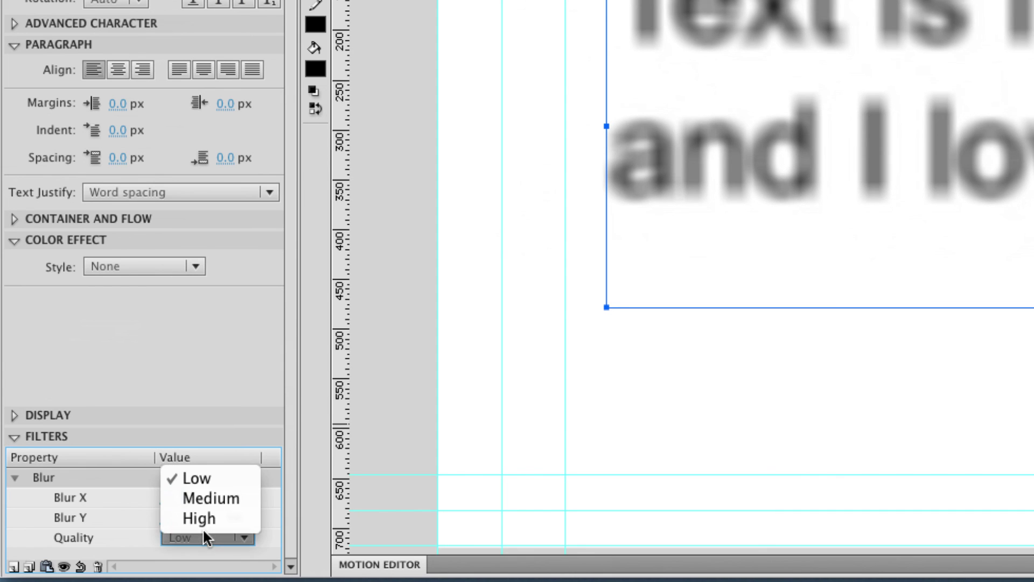
{"action": "left_click", "coordinate": [225, 518]}
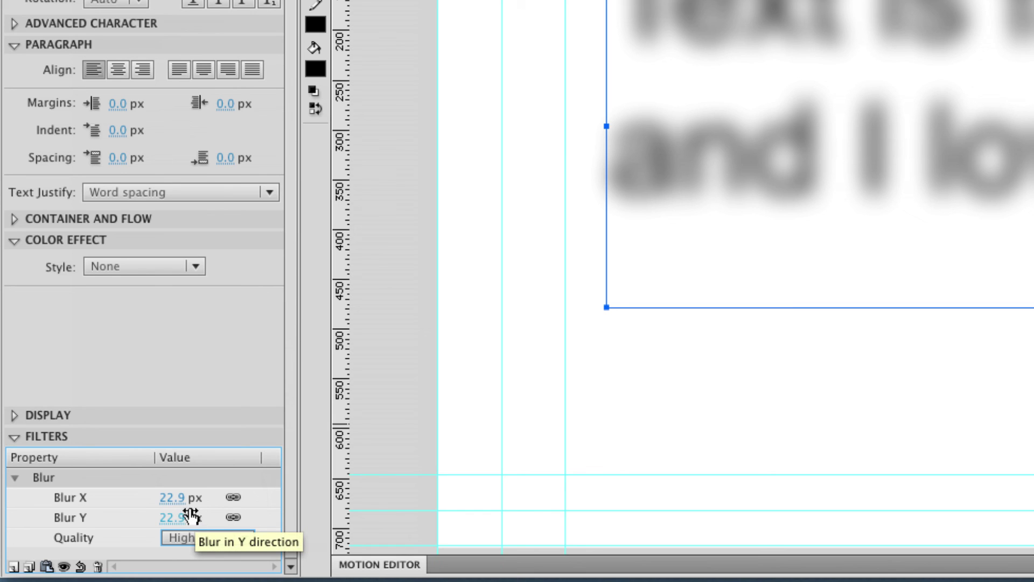
- Add a Glow filter to the text, keeping its default red colour
{"action": "left_click", "coordinate": [14, 567]}
{"action": "left_click", "coordinate": [46, 469]}
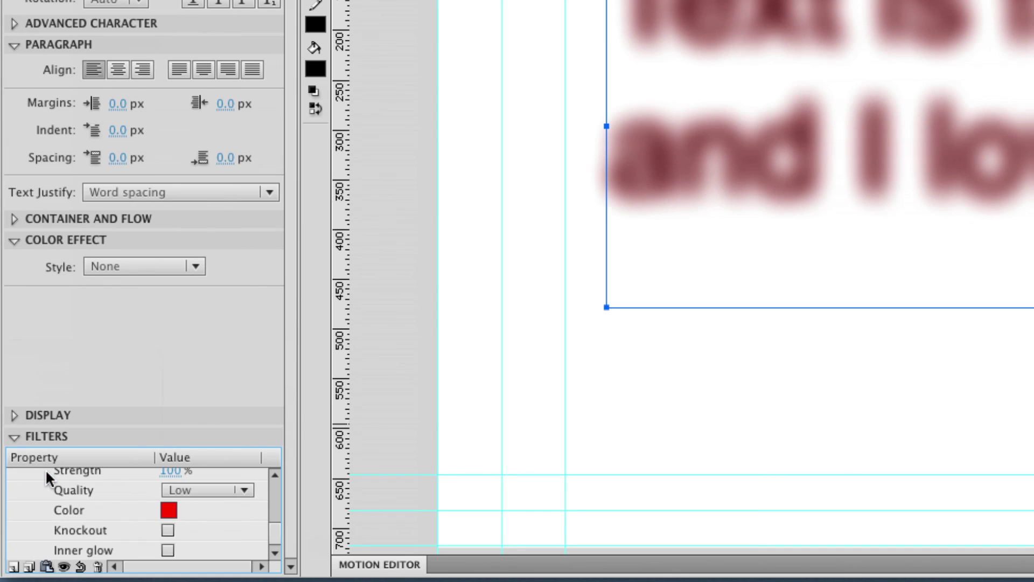